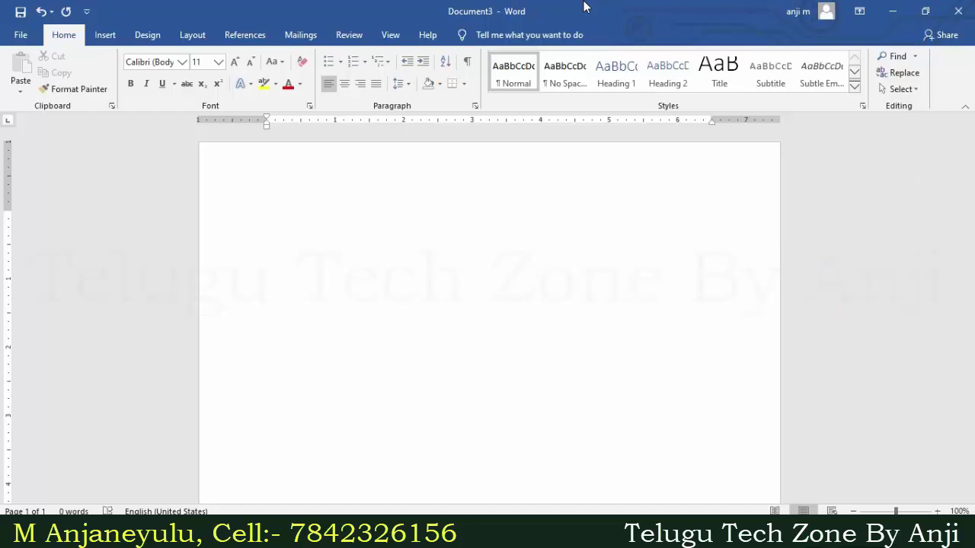
Step: Type the lines 'to', 'the' and 'she is a good girl. as', correcting the misspelled 'girl'
type("t")
type("o")
type("he")
key("Return")
type("she ")
type("is a go")
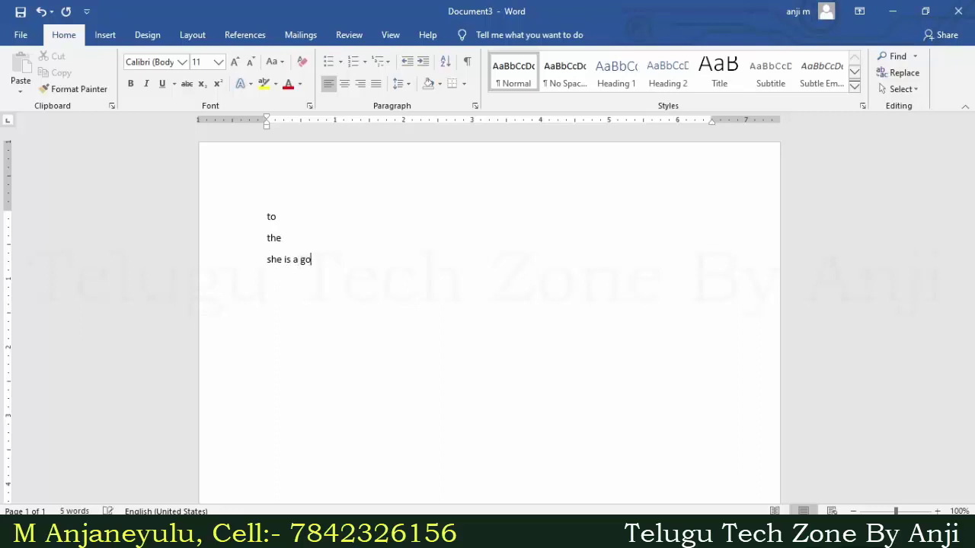
type("od gilr,")
type(" sa")
key("BackSpace")
key("BackSpace")
key("BackSpace")
key("BackSpace")
key("BackSpace")
type("rl. ")
type("a")
type("s")
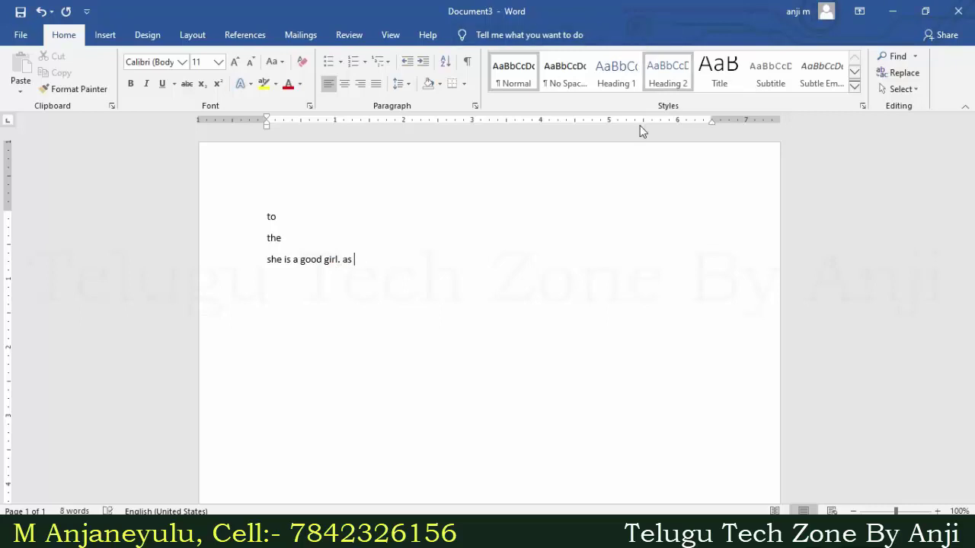
Step: Open Word Options from the File menu on the Proofing page, then close it
left_click(22, 36)
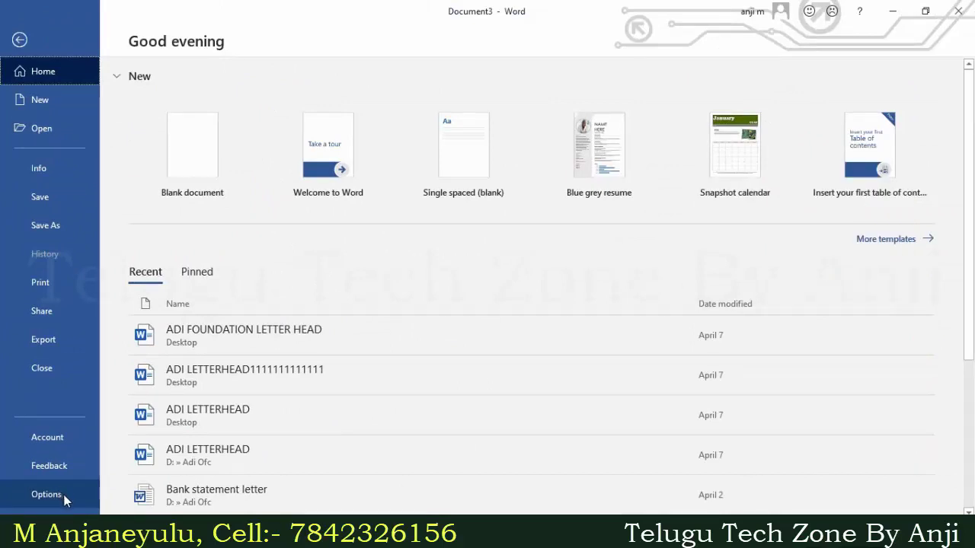
left_click(58, 496)
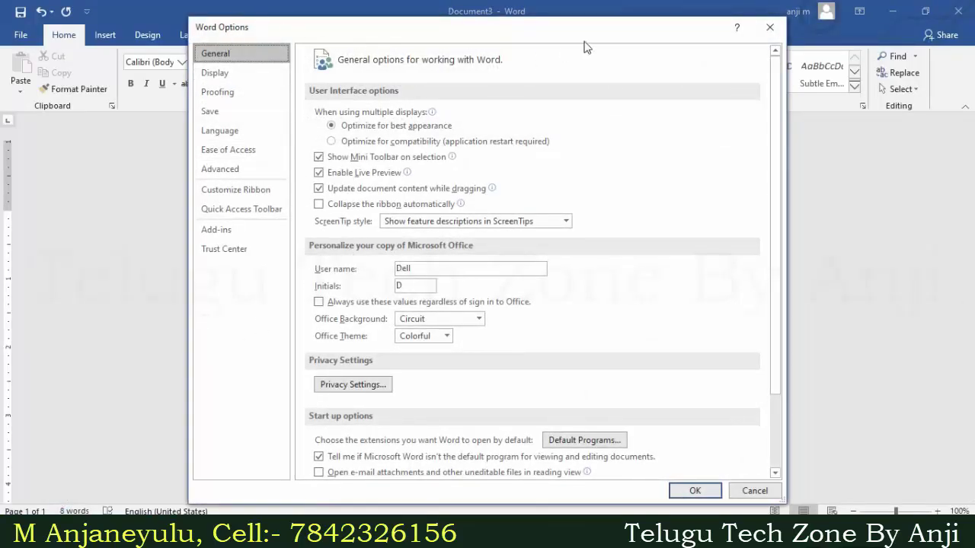
left_click(238, 94)
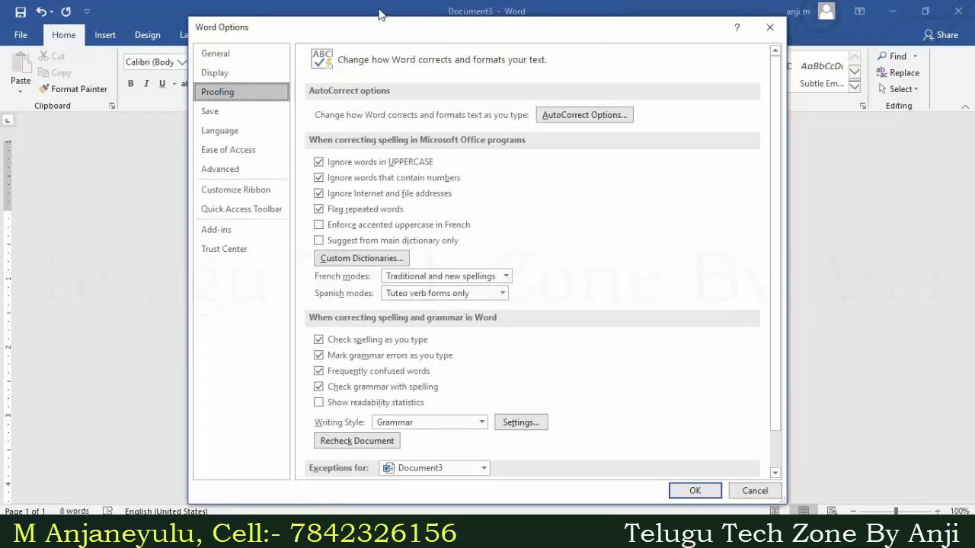
left_click_drag(375, 30, 345, 96)
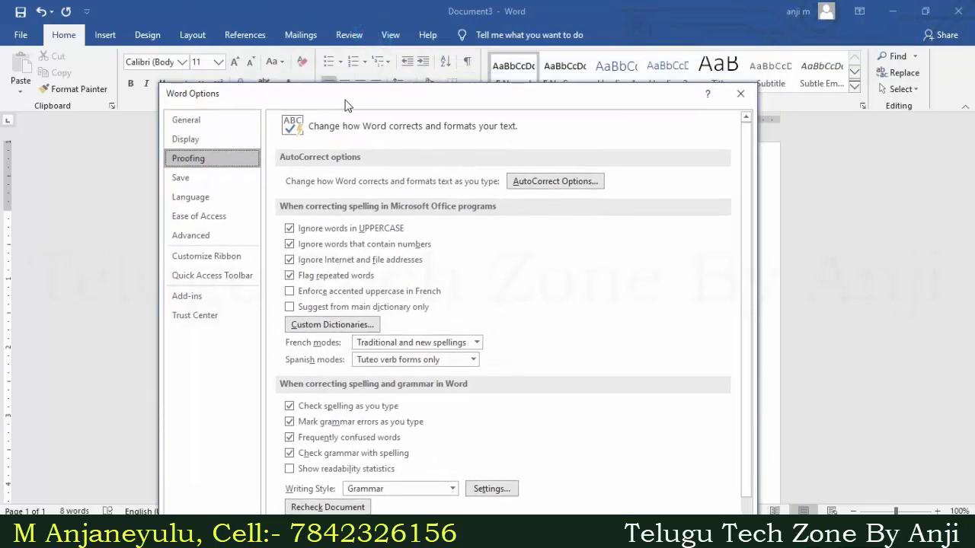
left_click(737, 97)
Step: Reopen Word Options from the Quick Access Toolbar menu and show the Proofing page
left_click(86, 12)
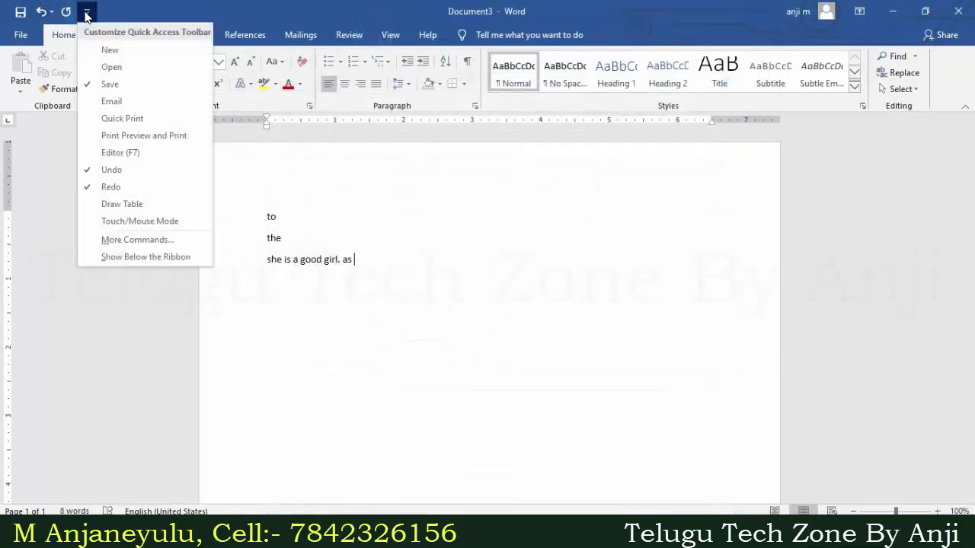
left_click(137, 240)
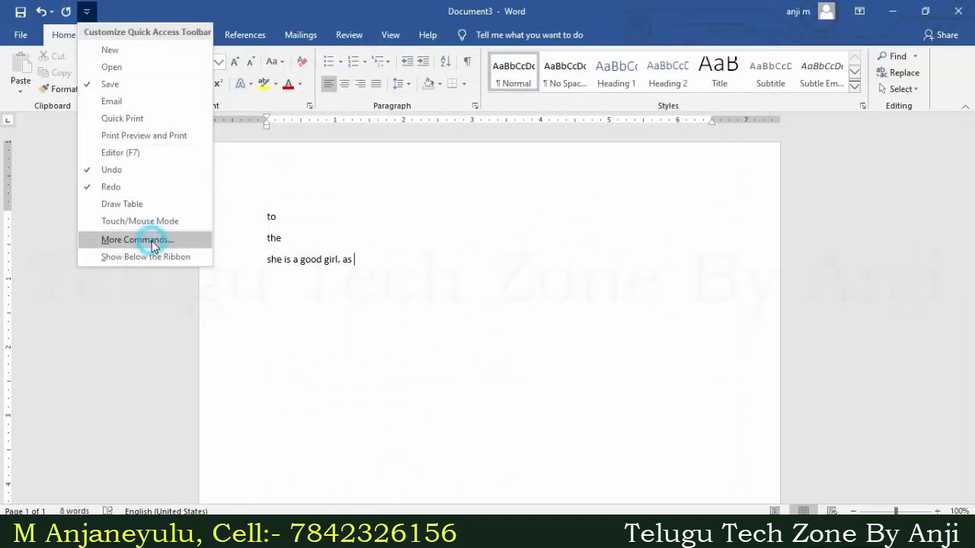
left_click(215, 94)
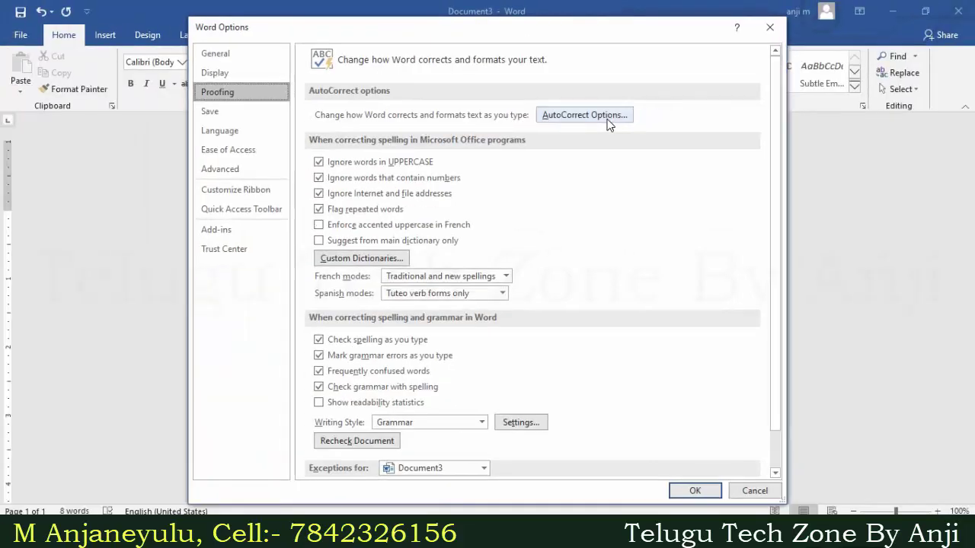
Step: In AutoCorrect Options, look through the tabs, then enable 'Capitalize first letter of sentences' and confirm with OK
left_click(607, 118)
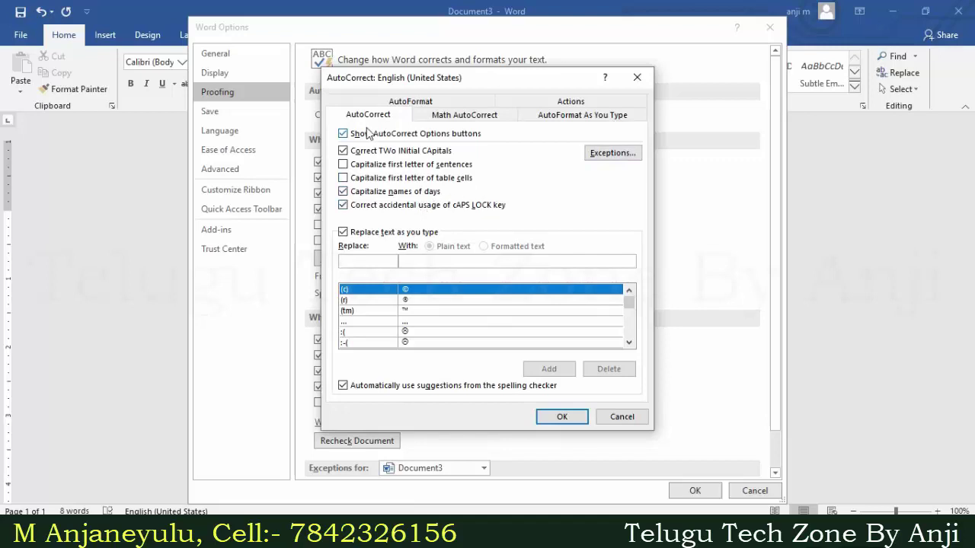
left_click(463, 120)
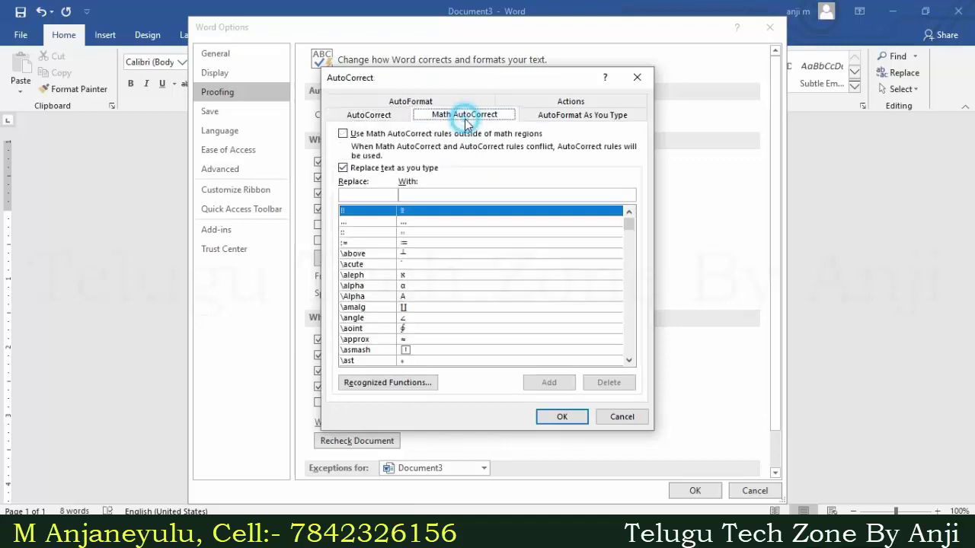
left_click(565, 118)
left_click(573, 102)
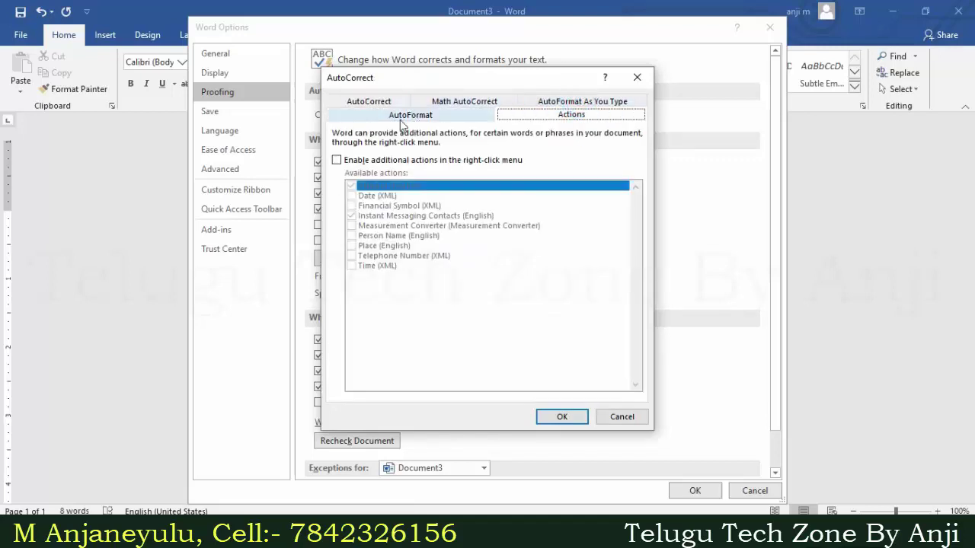
left_click(373, 106)
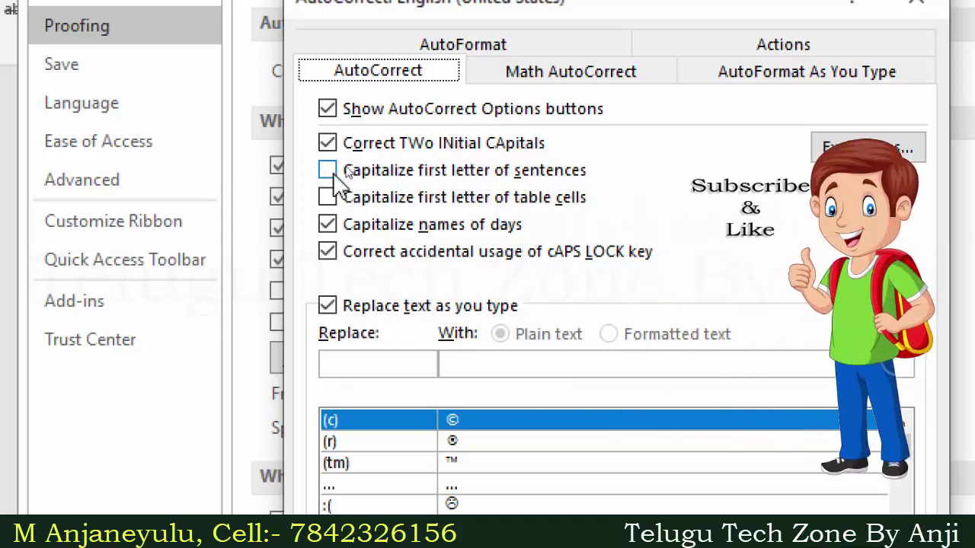
left_click(329, 171)
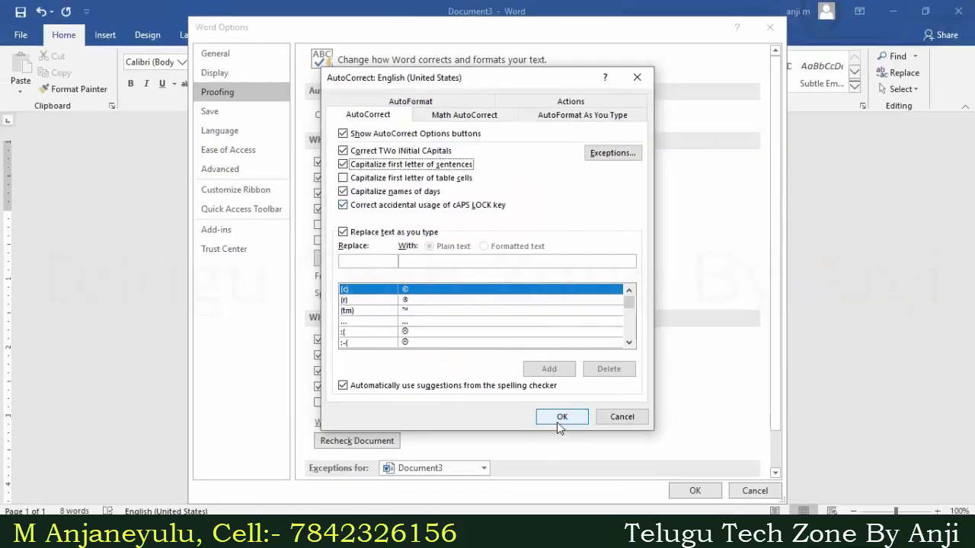
left_click(557, 422)
Step: Close Word Options, remove a test line, and close Document3 without saving
left_click(694, 492)
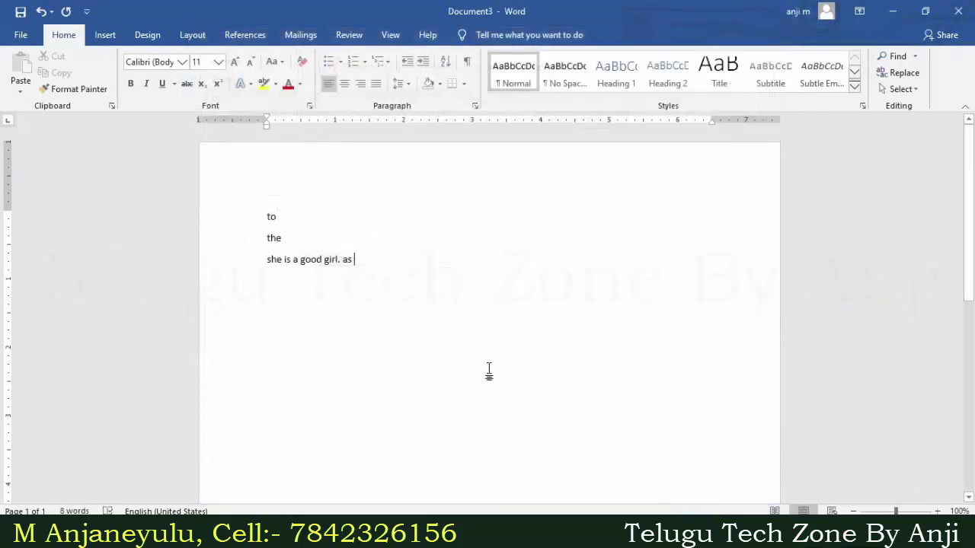
key("Return")
type("to")
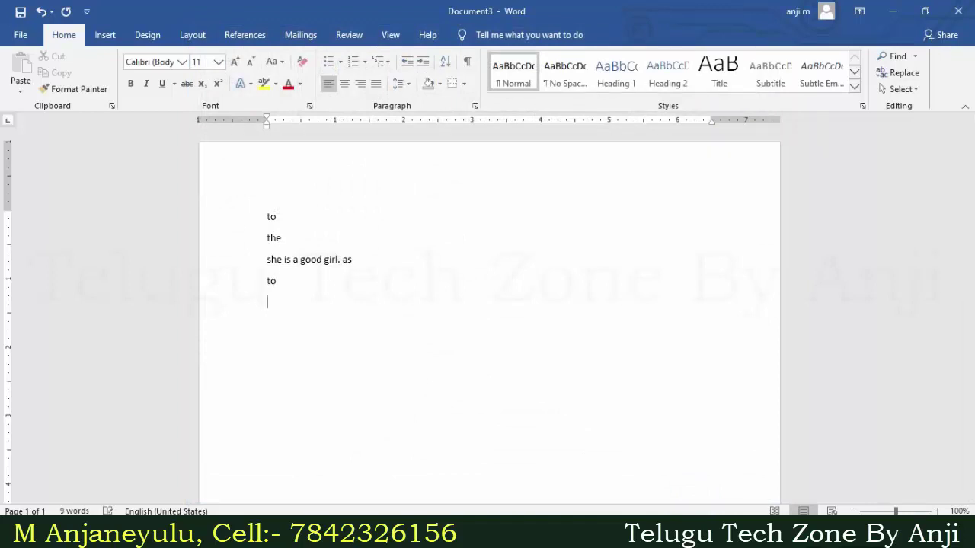
type("o")
key("BackSpace")
key("BackSpace")
key("ctrl+w")
left_click(595, 370)
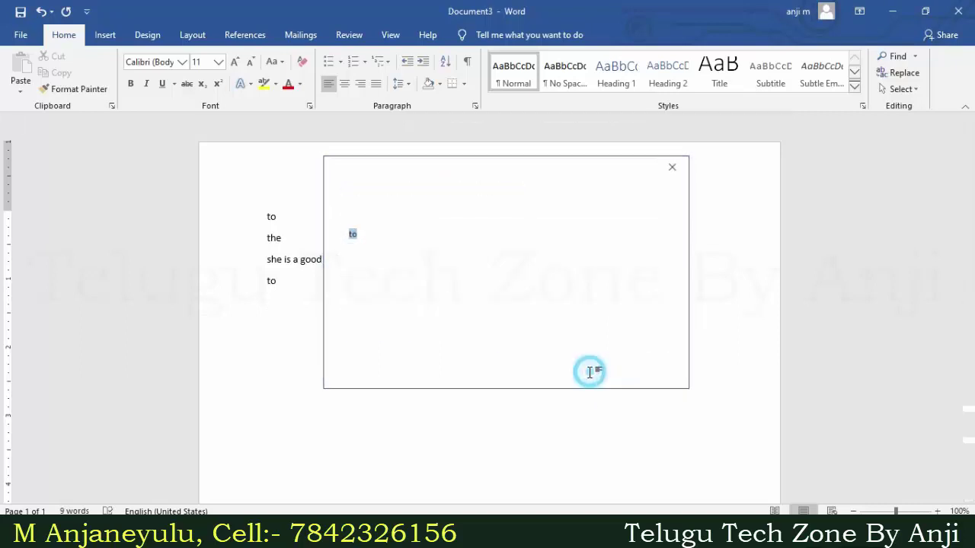
Step: In a new blank document, type 'to' so it becomes 'To', then switch to Document4
key("ctrl+n")
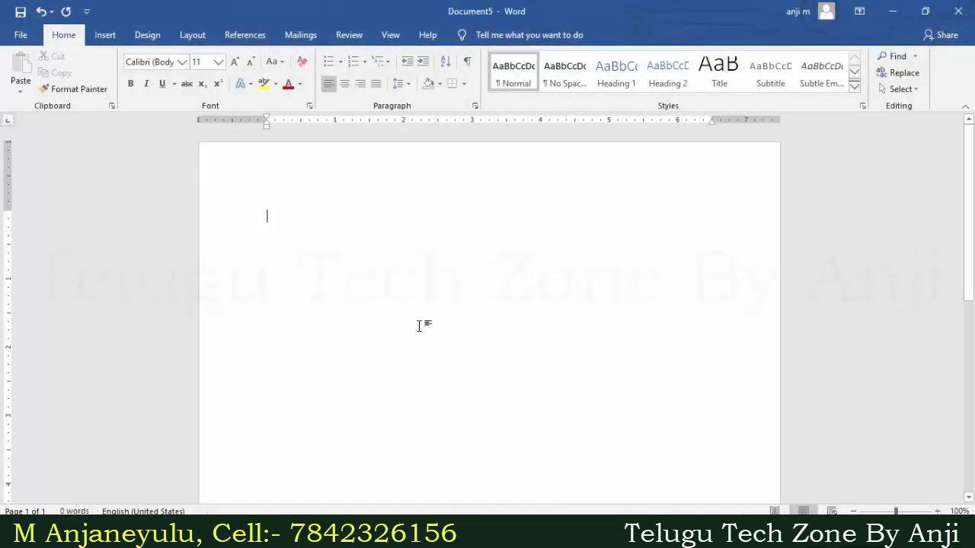
type("to")
key("Return")
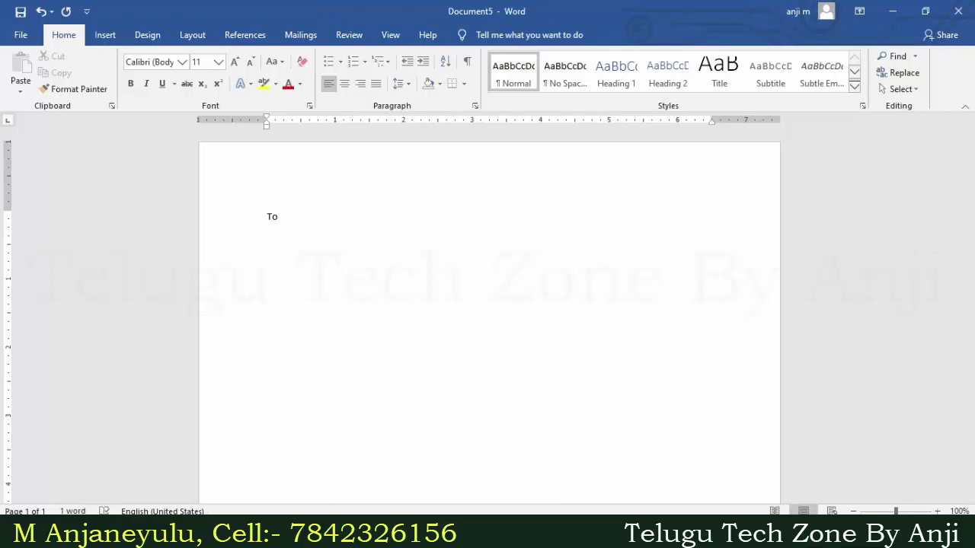
key("alt+Tab")
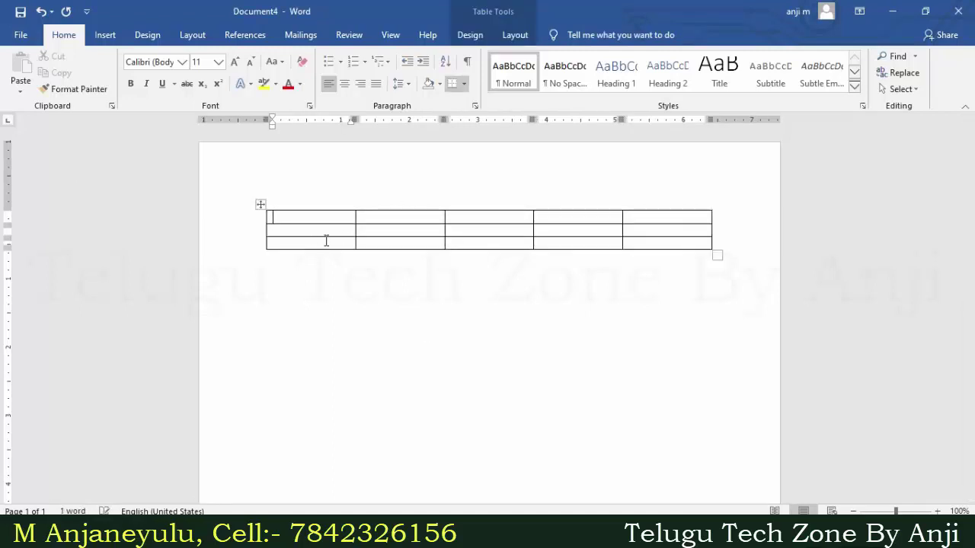
Step: Type the headers 'slno' and 'name' in the first two table cells, then select and deselect them
type("slno")
key("Tab")
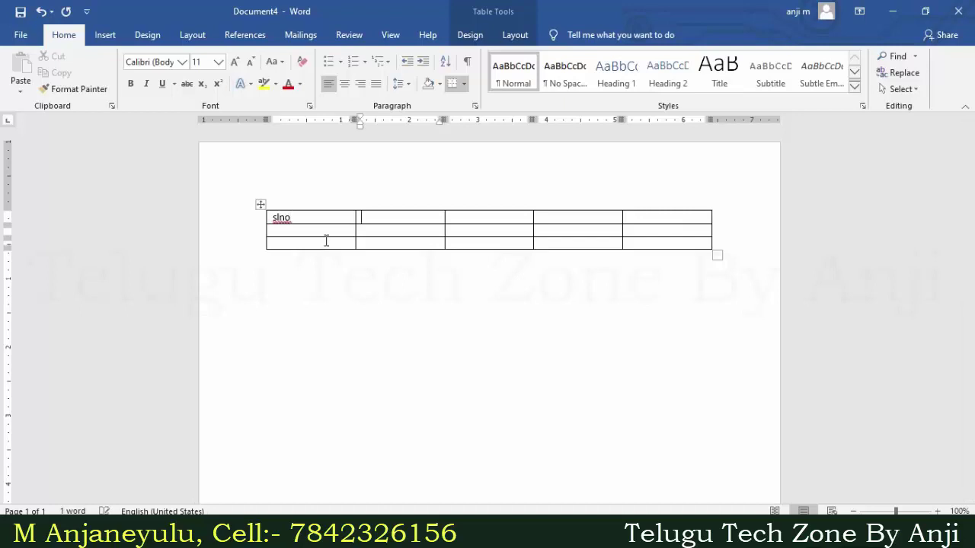
type("name")
key("Tab")
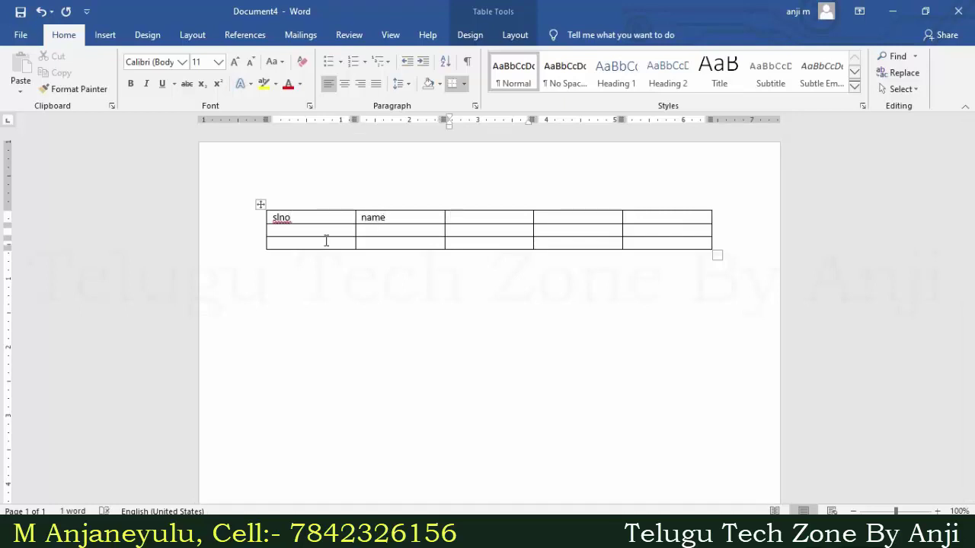
left_click_drag(416, 218, 278, 217)
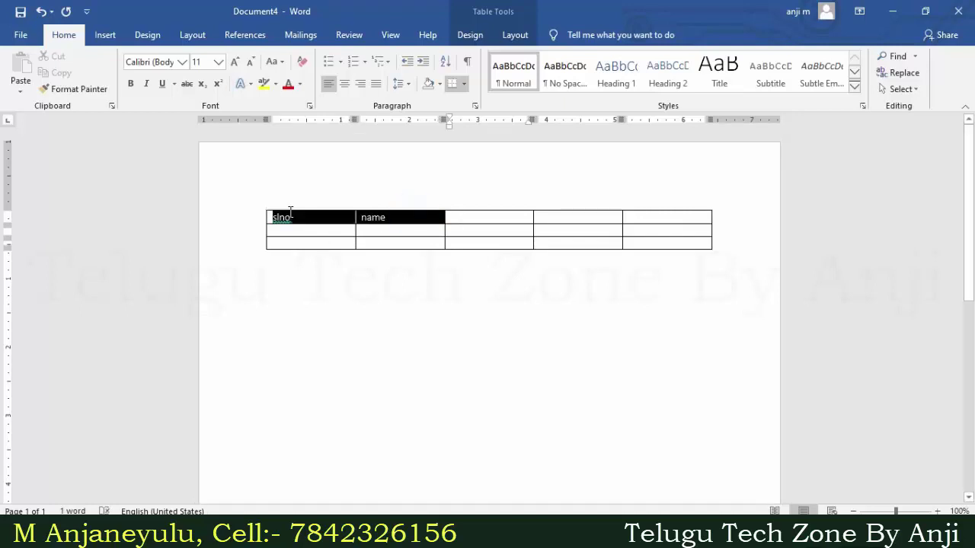
left_click(386, 463)
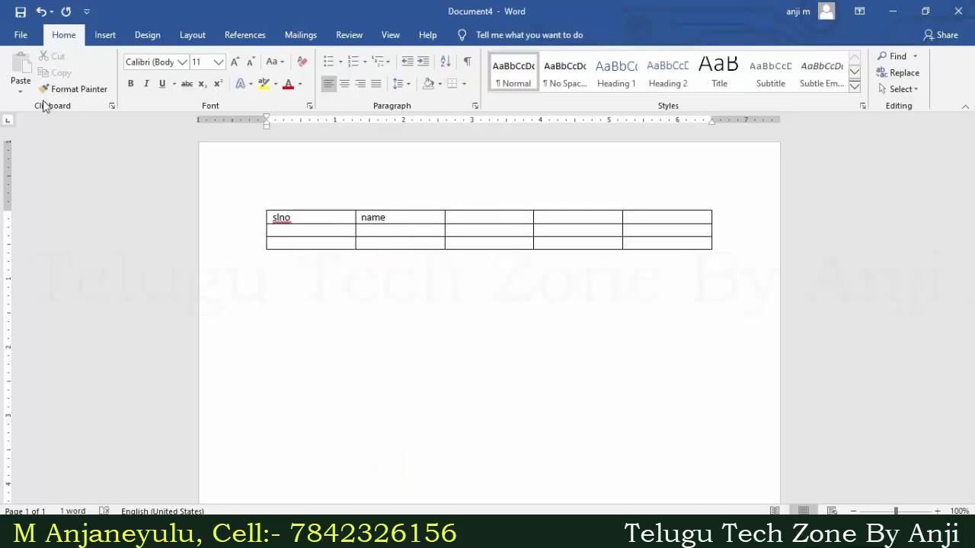
Step: Enable AutoCorrect's 'Capitalize first letter of table cells' via Options > Proofing and close both dialogs with OK
left_click(28, 42)
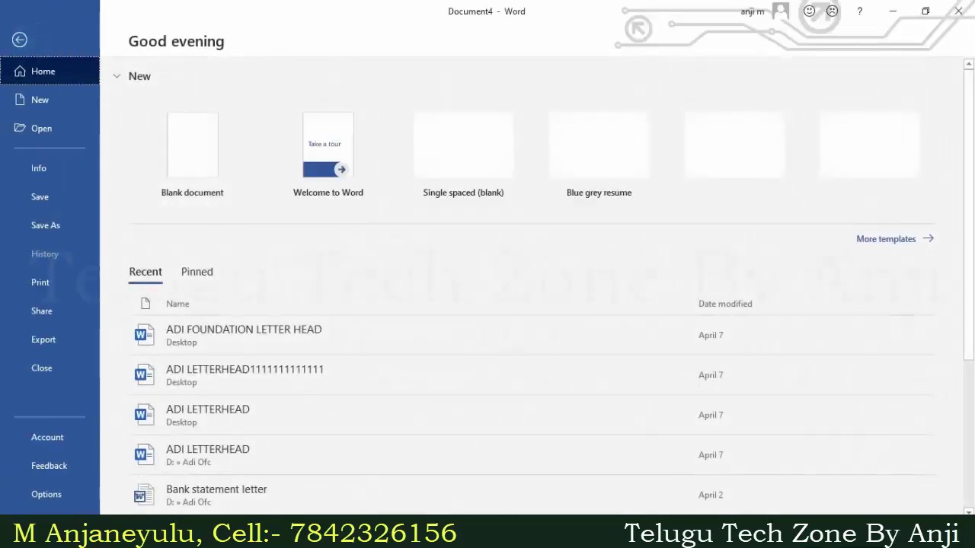
left_click(34, 493)
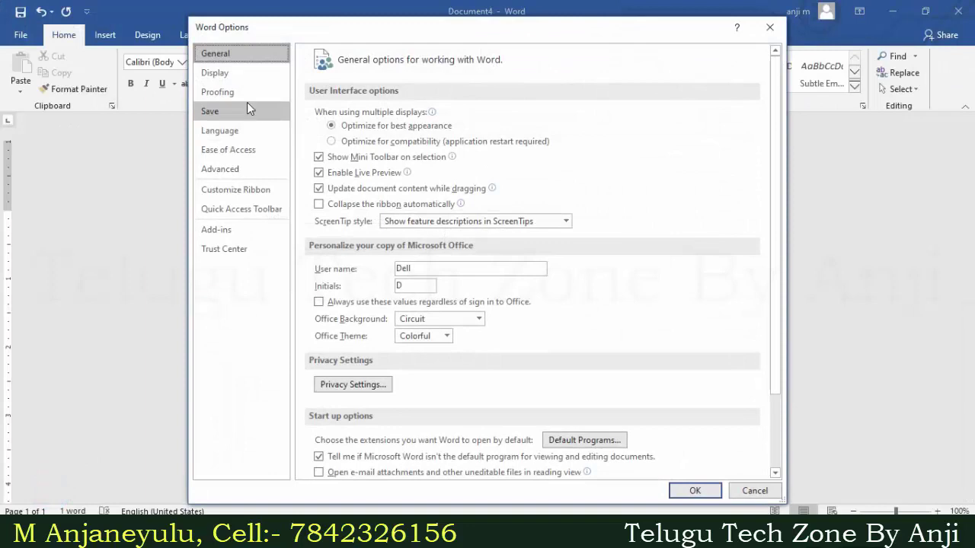
left_click(245, 111)
left_click(250, 95)
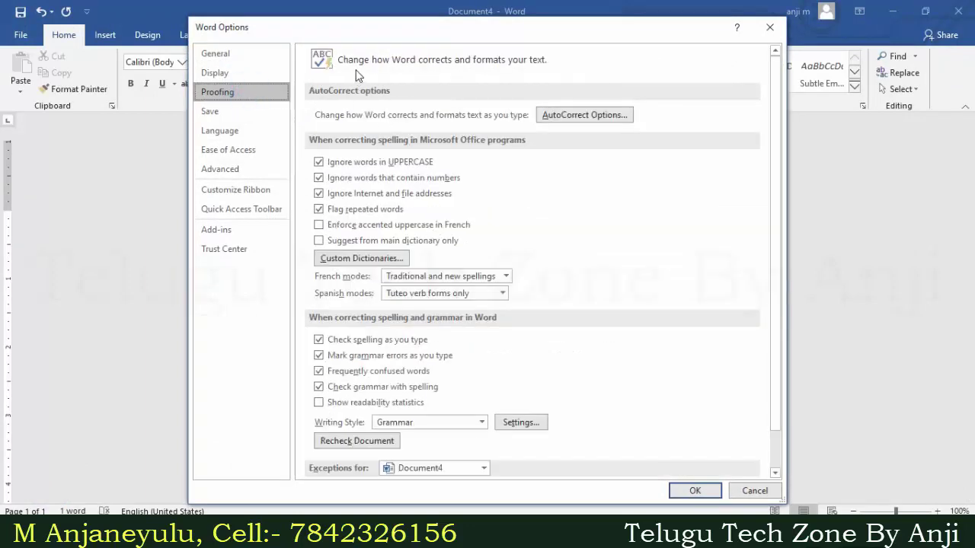
left_click(556, 115)
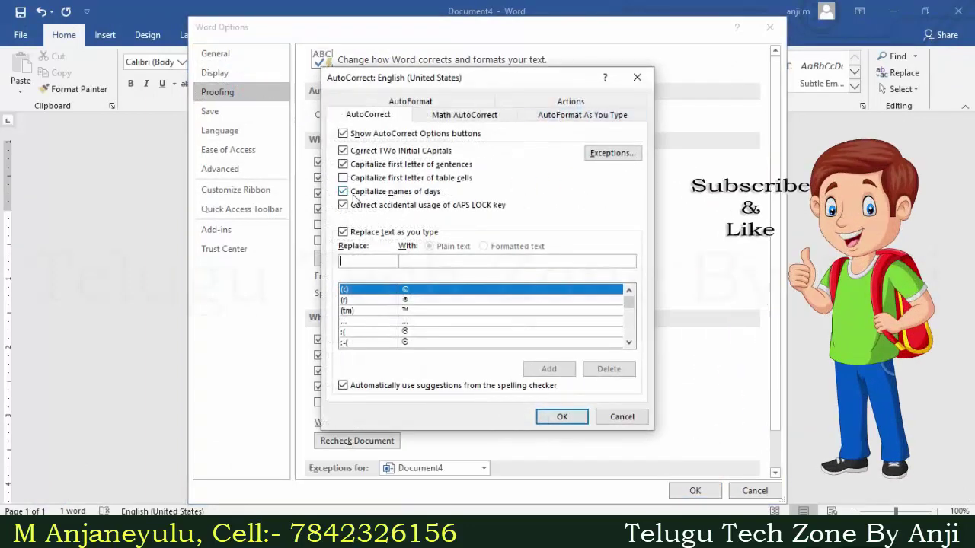
left_click(346, 175)
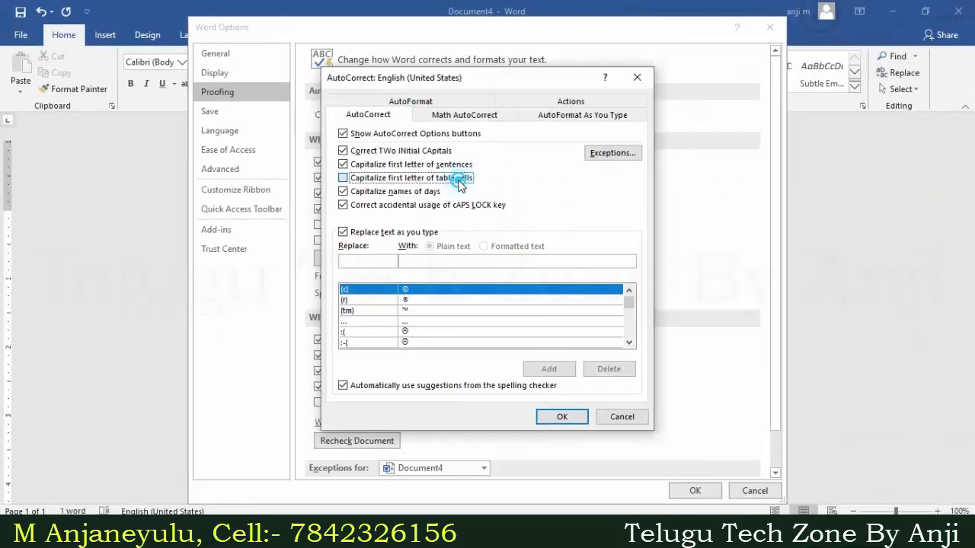
left_click(459, 179)
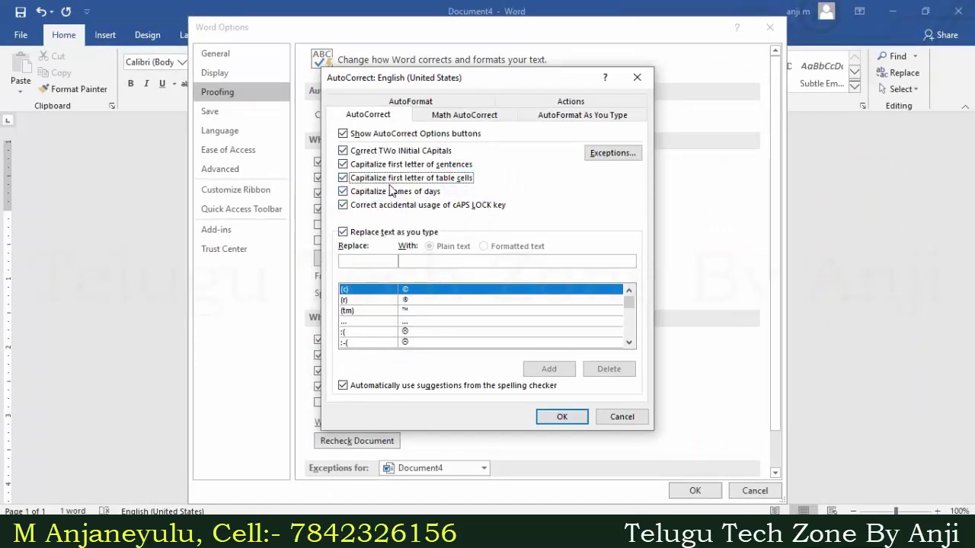
left_click(561, 417)
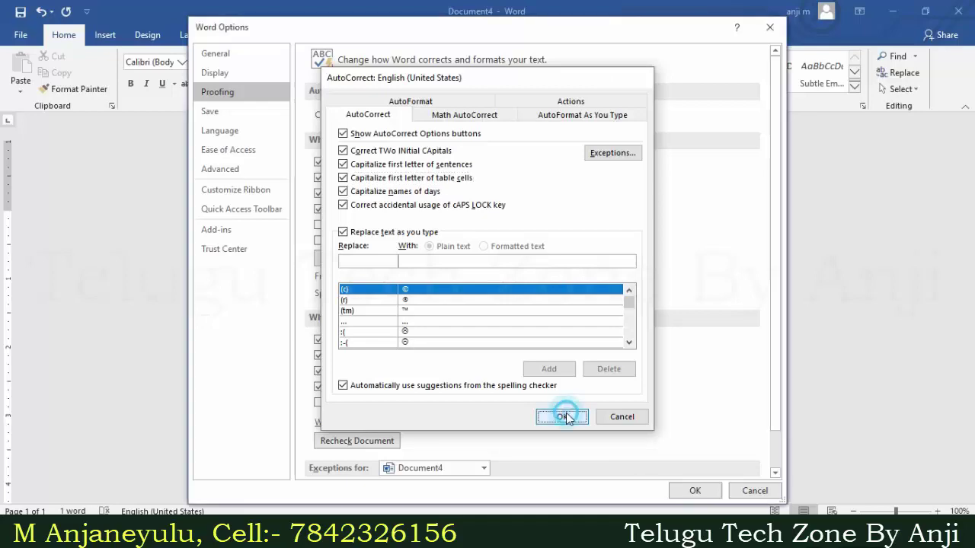
left_click(693, 491)
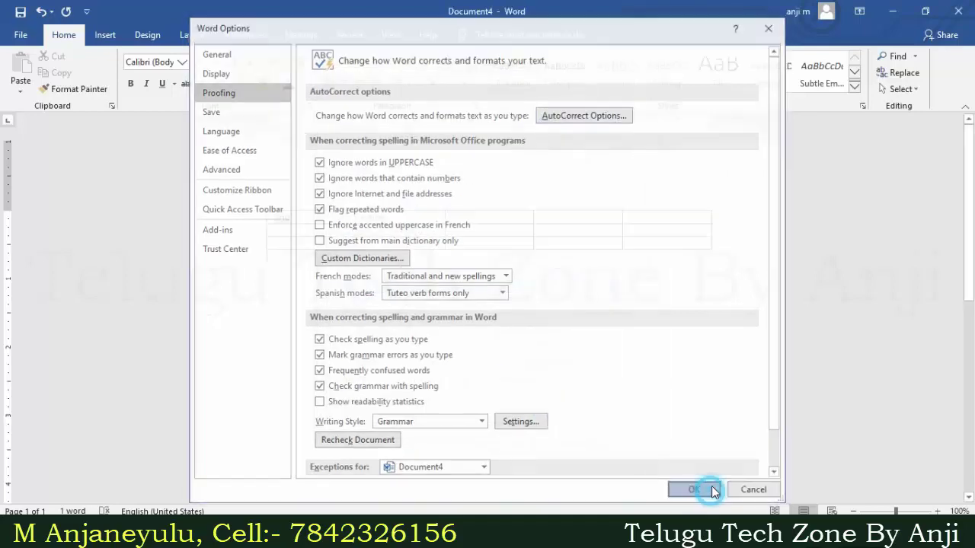
Step: Type 'address' in the third header cell so AutoCorrect turns it into 'Address'
left_click(472, 208)
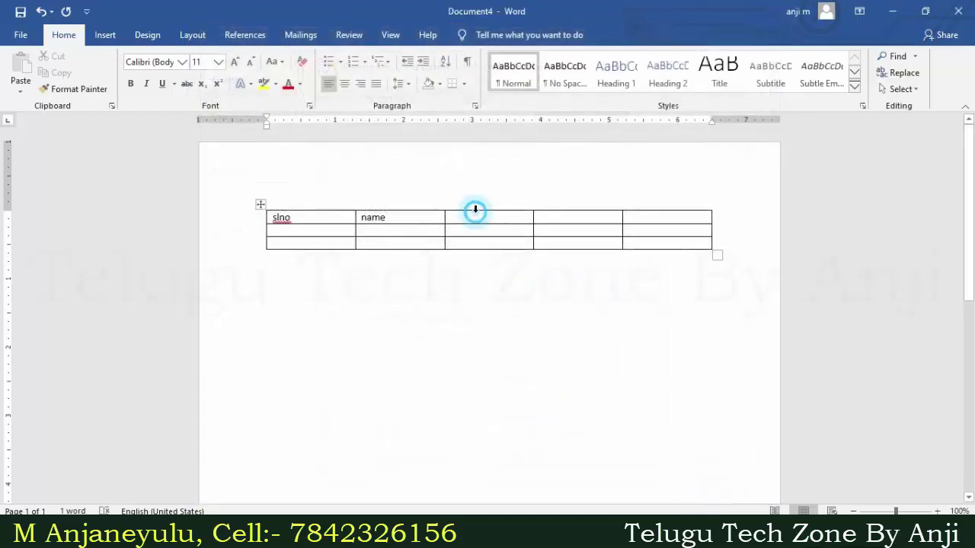
left_click(465, 220)
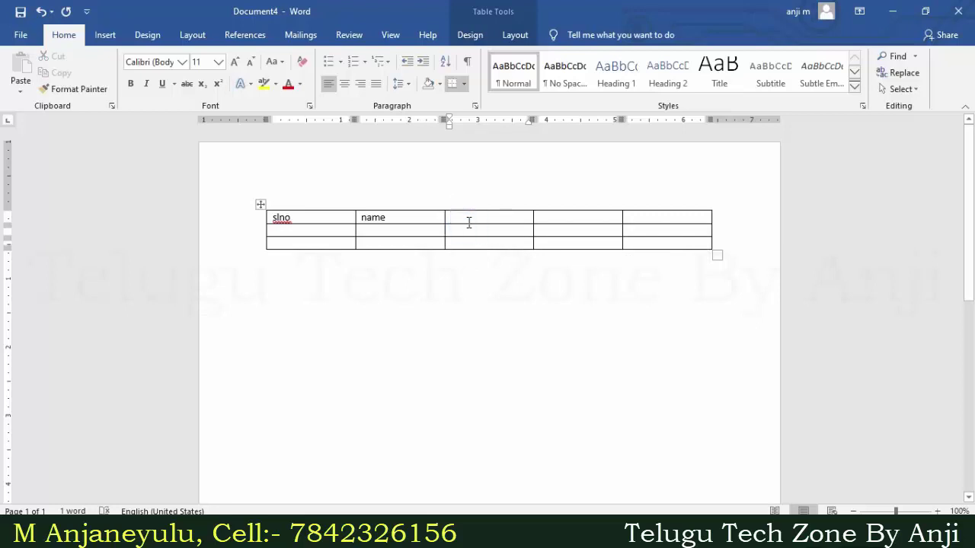
type("addre")
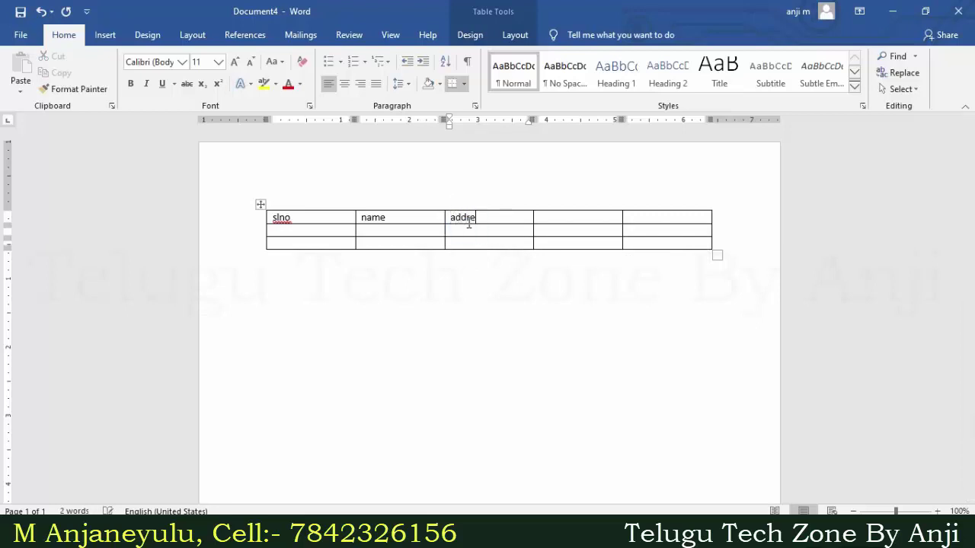
type("ss")
key("Tab")
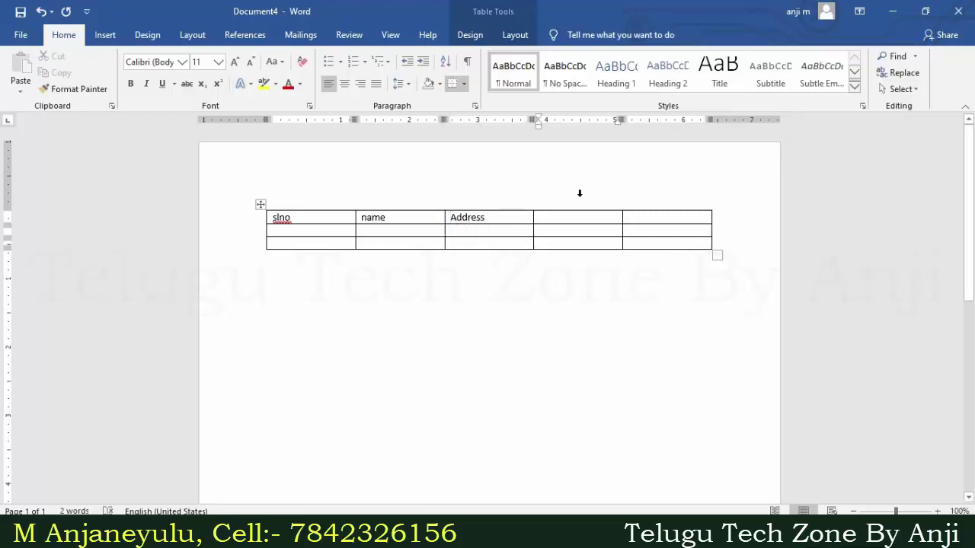